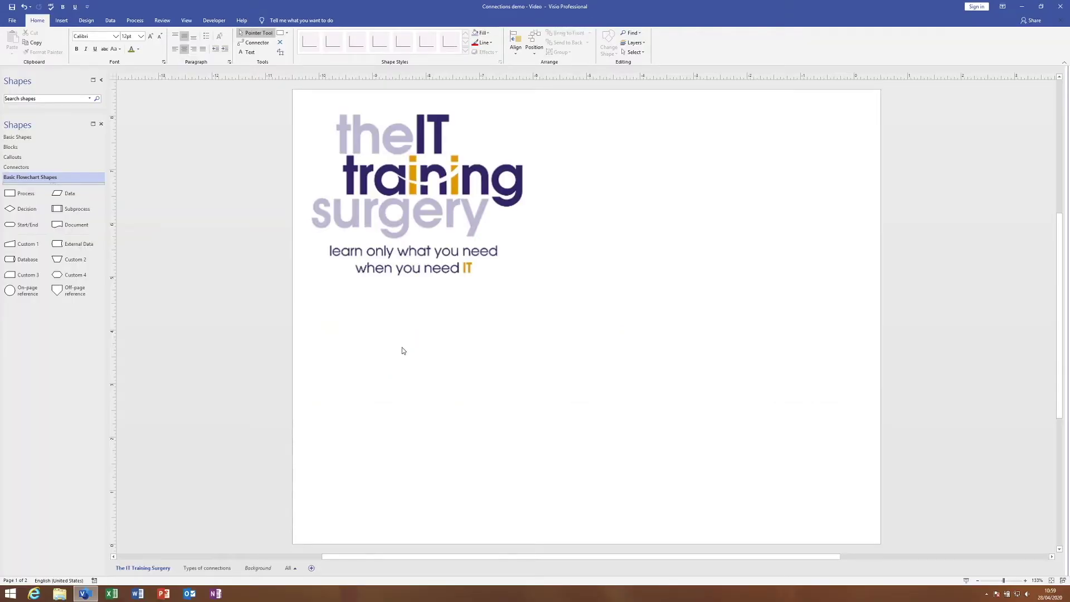
# - Go to the Types of connections page and select the dynamic and static glue connectors
pyautogui.click(402, 350)
pyautogui.click(216, 567)
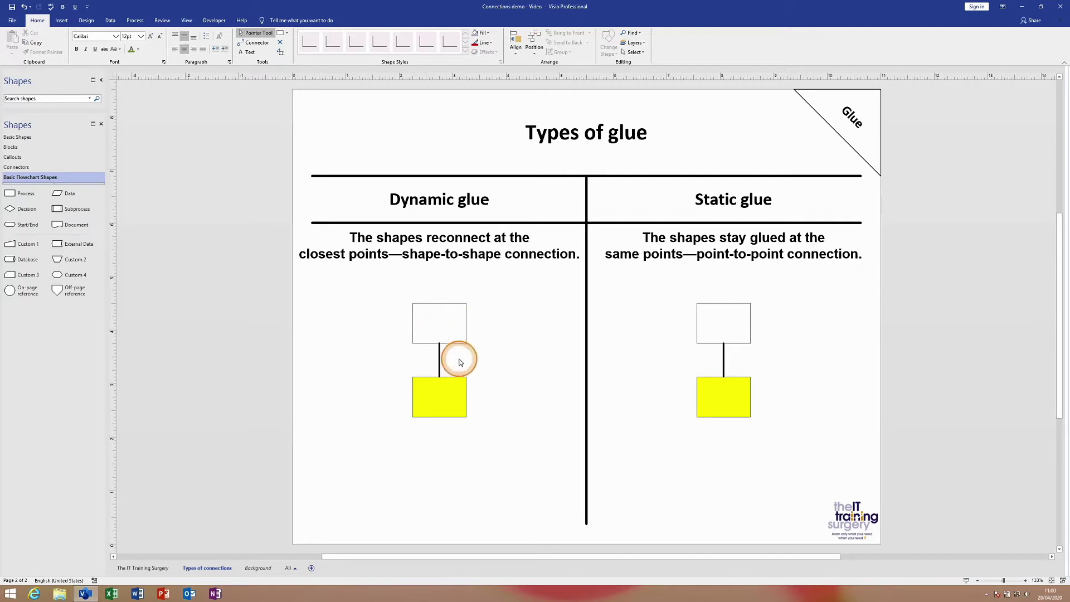
pyautogui.click(438, 358)
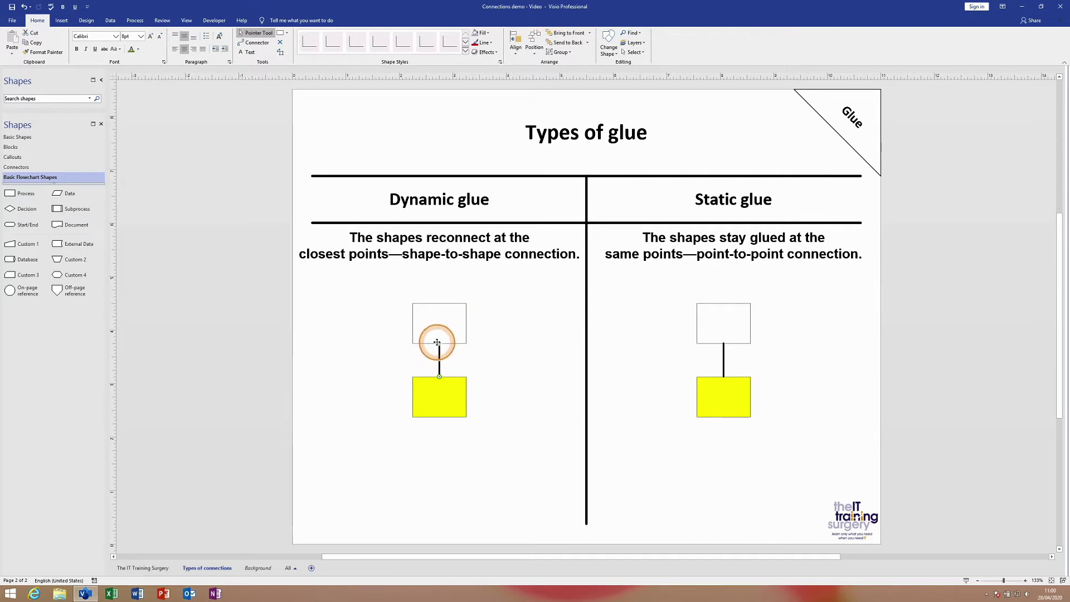
pyautogui.click(723, 357)
pyautogui.click(440, 397)
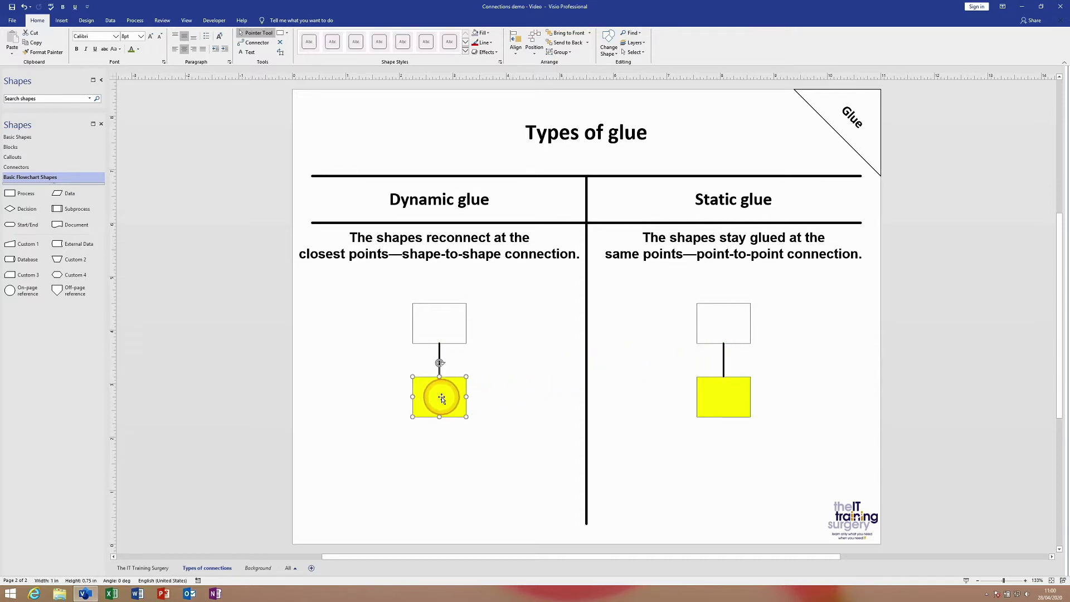
pyautogui.moveTo(442, 398); pyautogui.dragTo(345, 324)
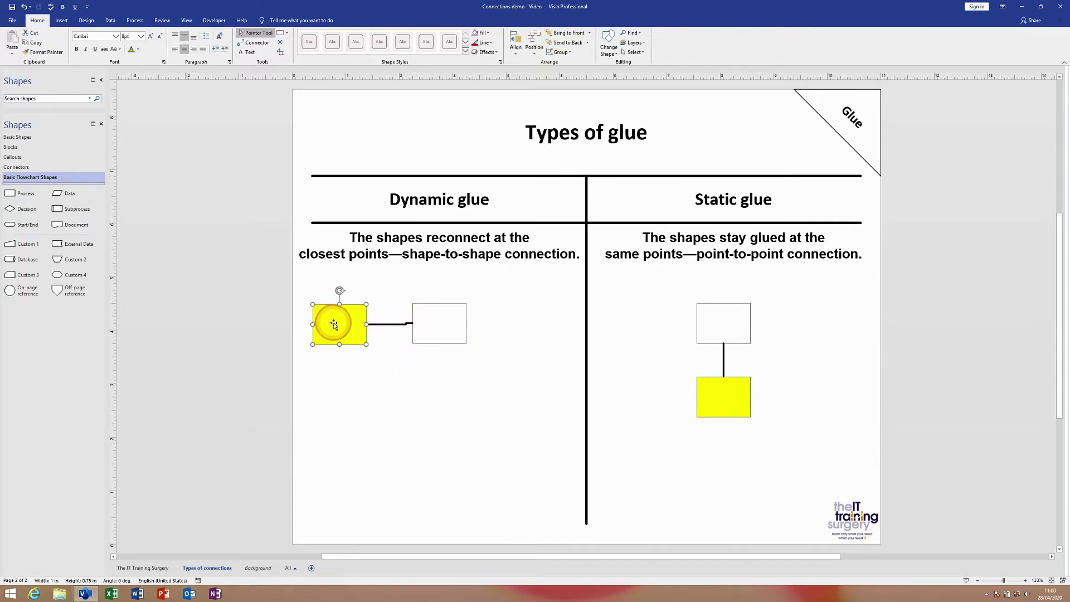
pyautogui.moveTo(334, 318); pyautogui.dragTo(434, 266)
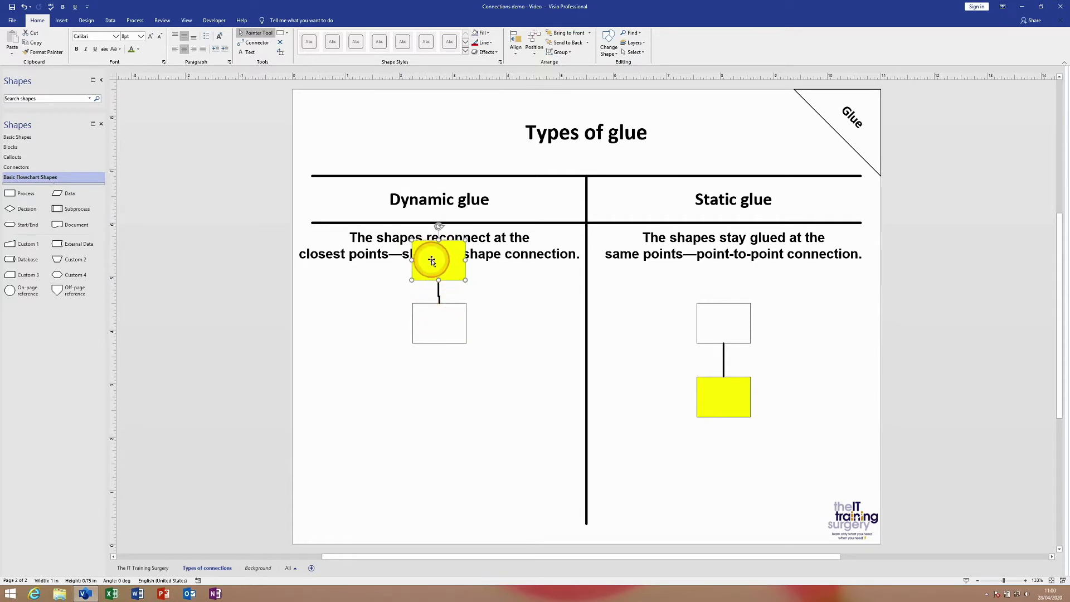
pyautogui.click(431, 259)
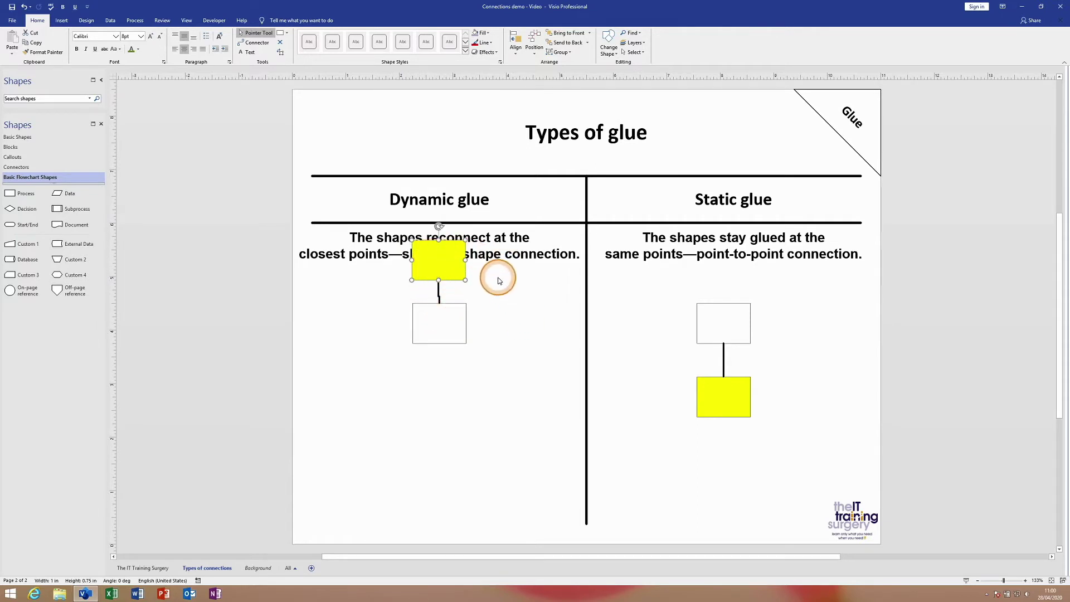
pyautogui.click(436, 260)
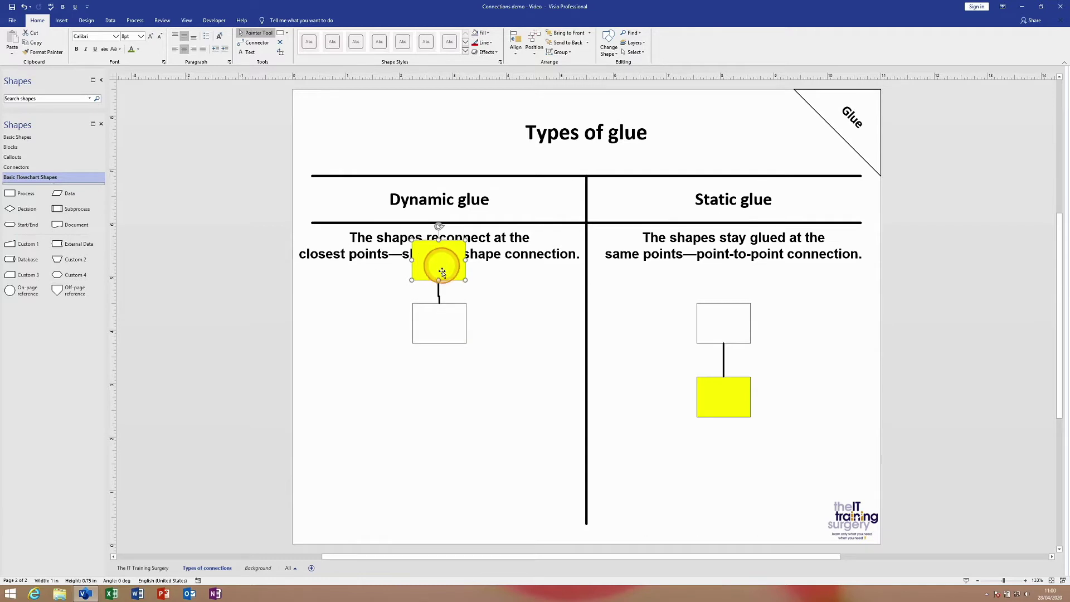
pyautogui.click(444, 273)
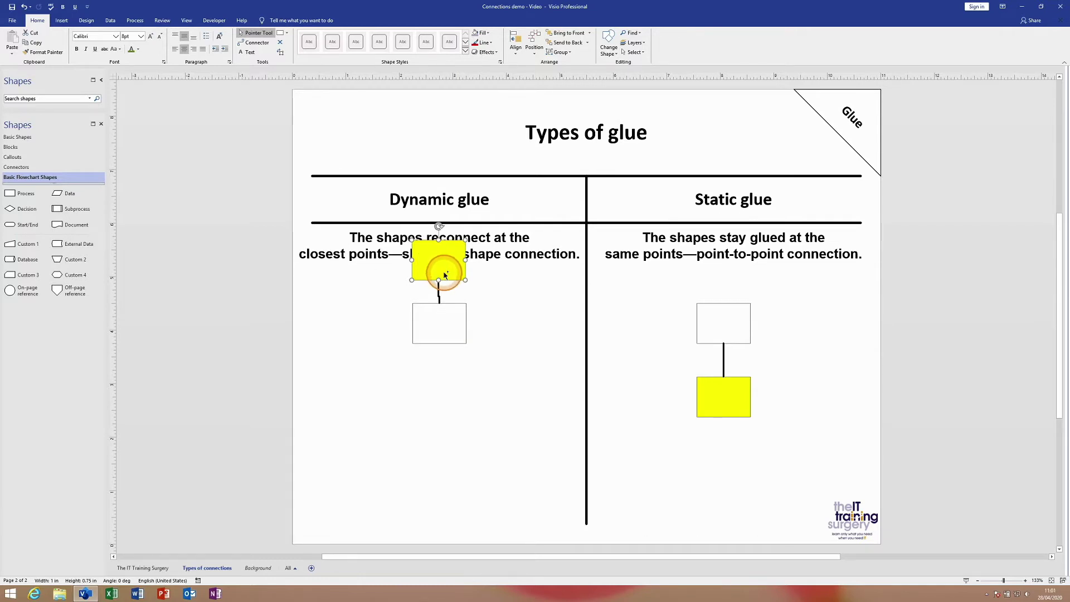
pyautogui.hotkey('ctrl', 'z')
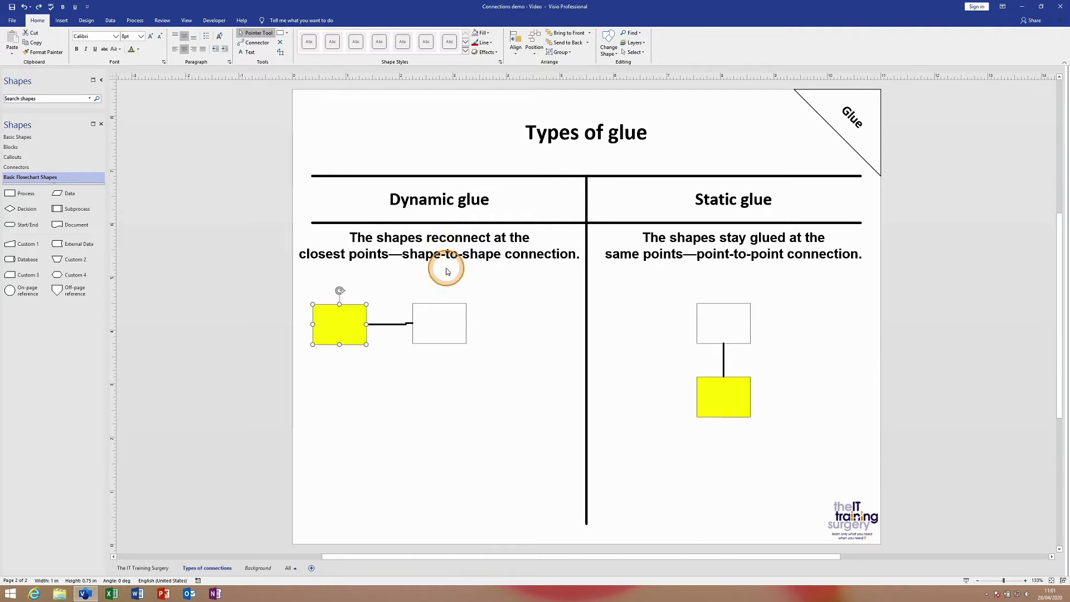
pyautogui.hotkey('ctrl', 'y')
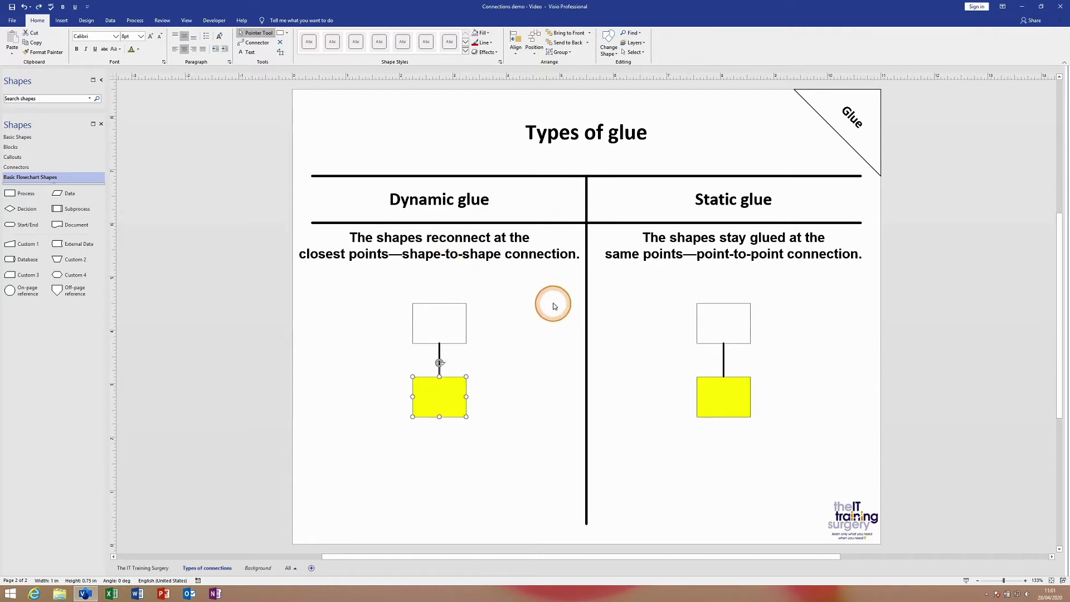
pyautogui.click(726, 399)
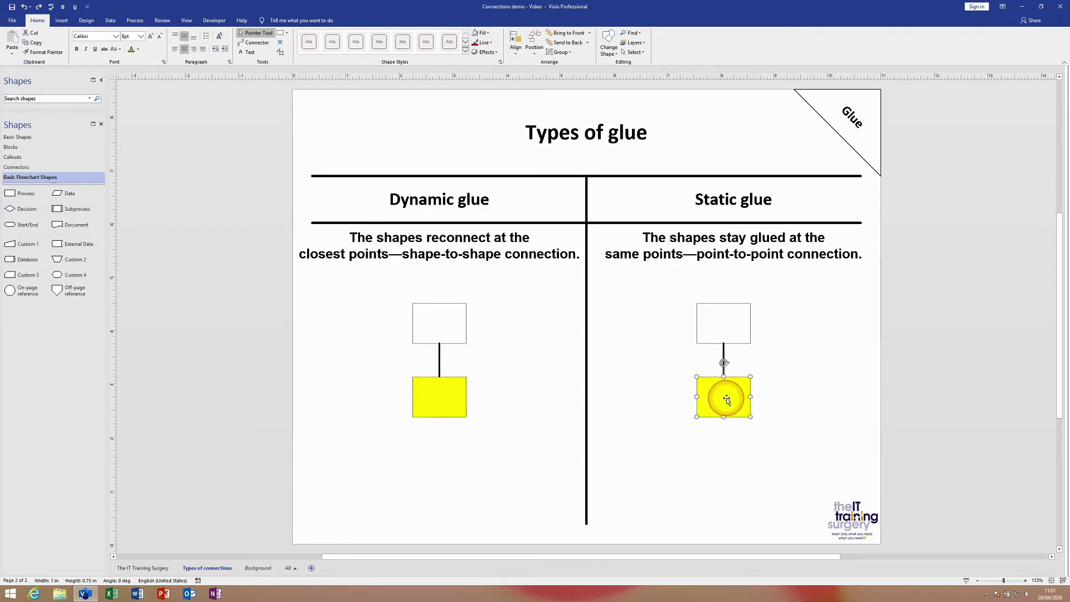
pyautogui.click(723, 350)
pyautogui.click(719, 397)
pyautogui.moveTo(719, 399); pyautogui.dragTo(729, 258)
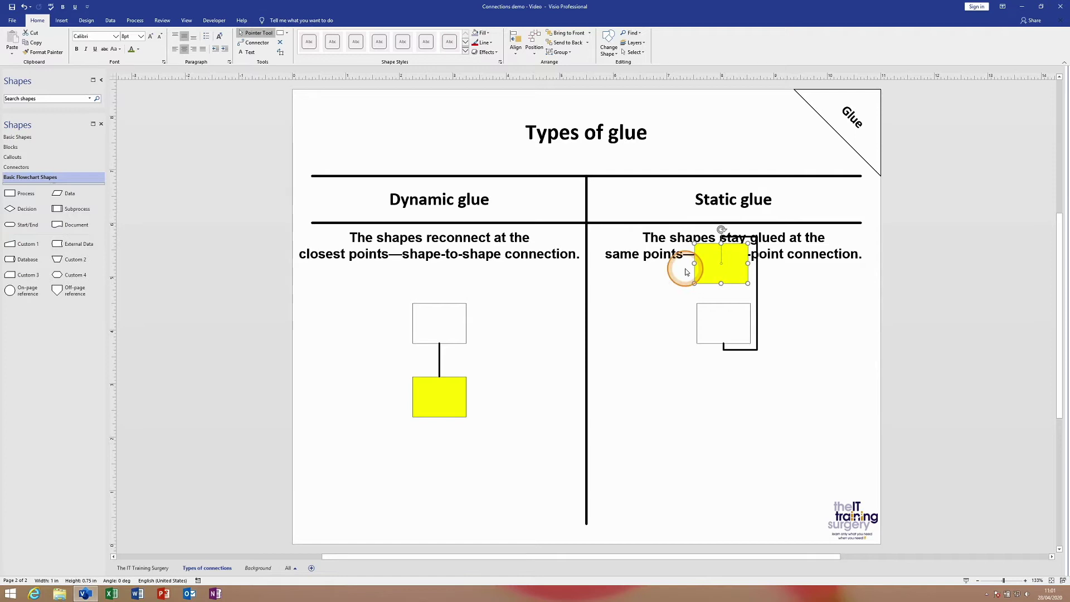
pyautogui.hotkey('ctrl', 'z')
pyautogui.hotkey('ctrl', 'z')
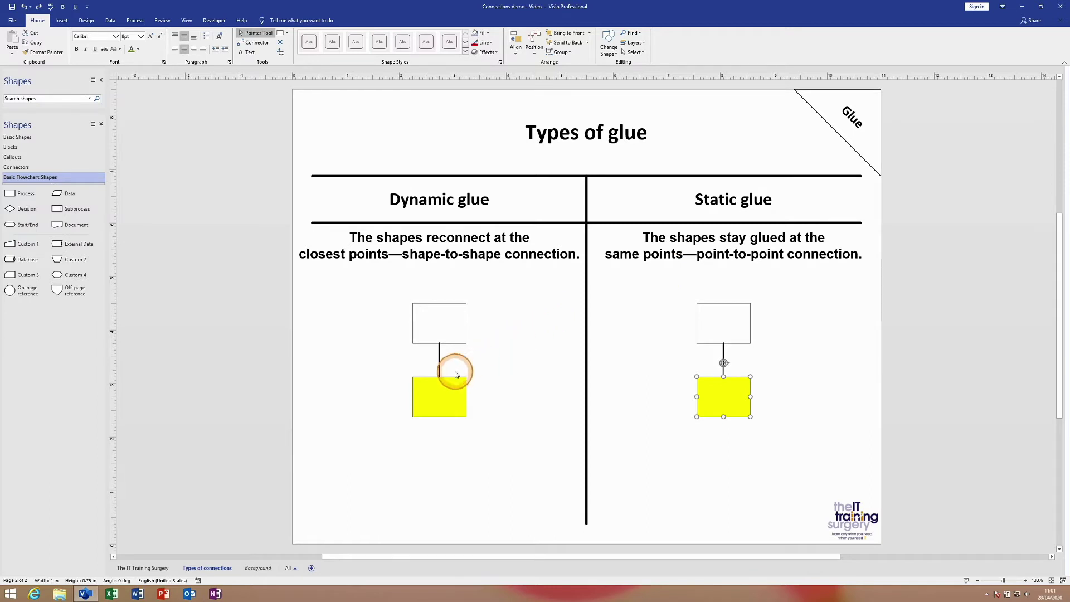
pyautogui.click(439, 357)
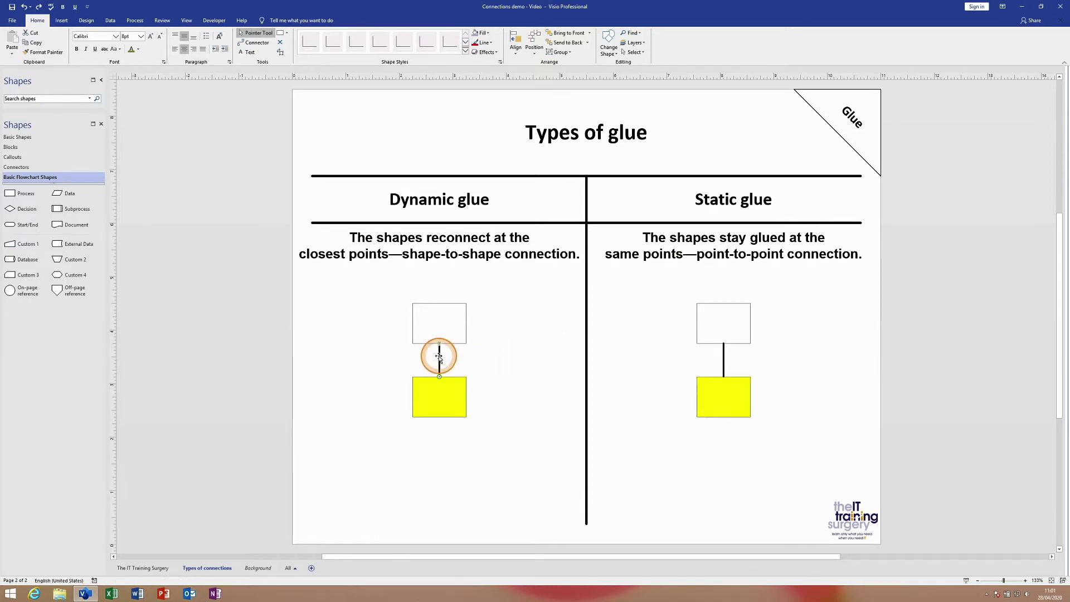
# - Replace the dynamic glue connector with a new one from the white box's bottom to the yellow box
pyautogui.press('Delete')
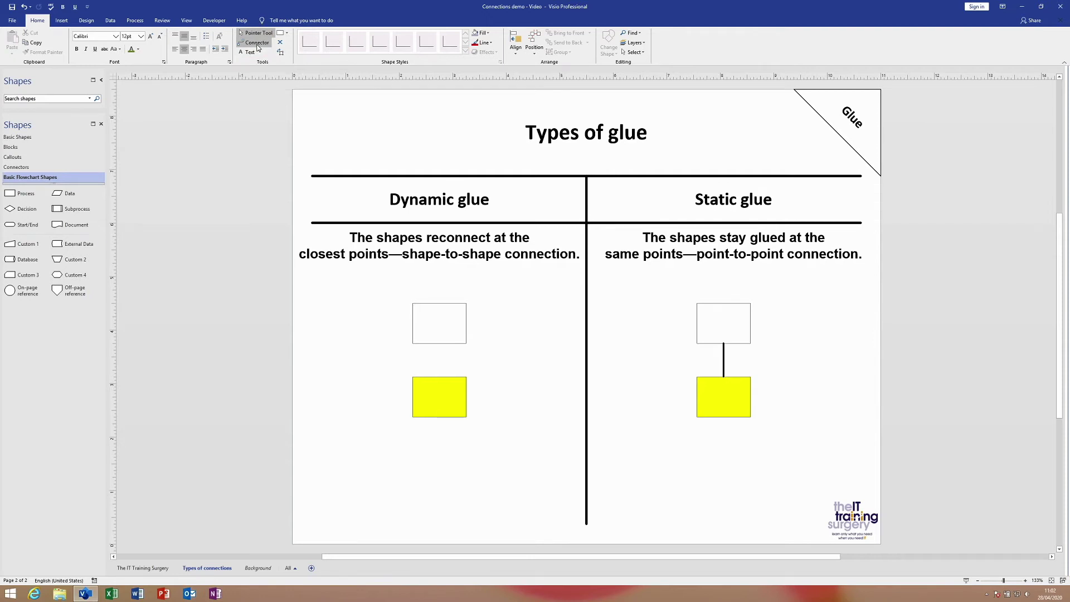
pyautogui.click(279, 129)
pyautogui.click(357, 316)
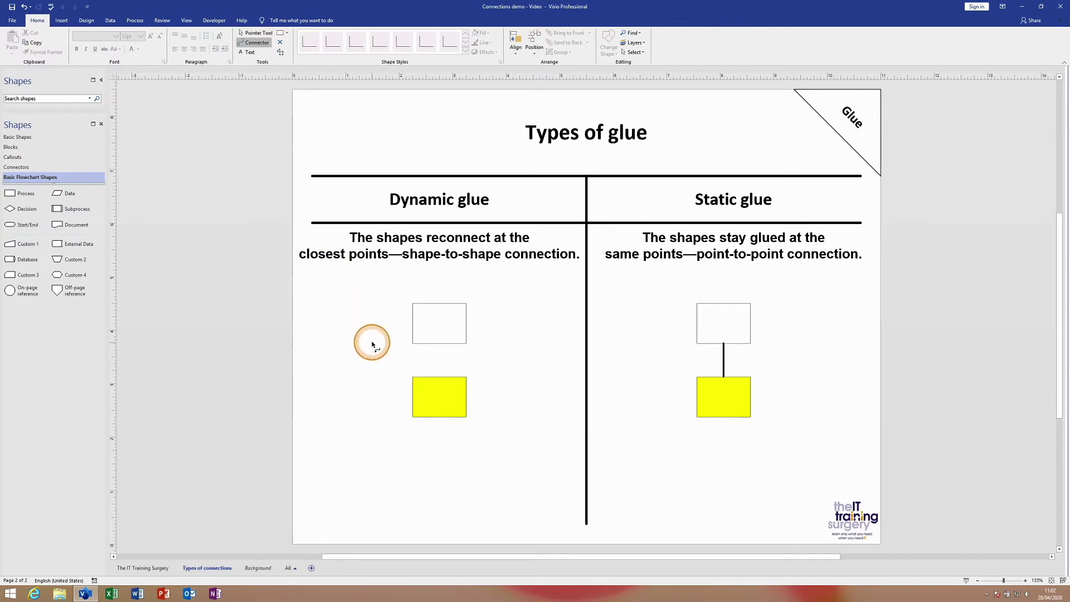
pyautogui.click(440, 355)
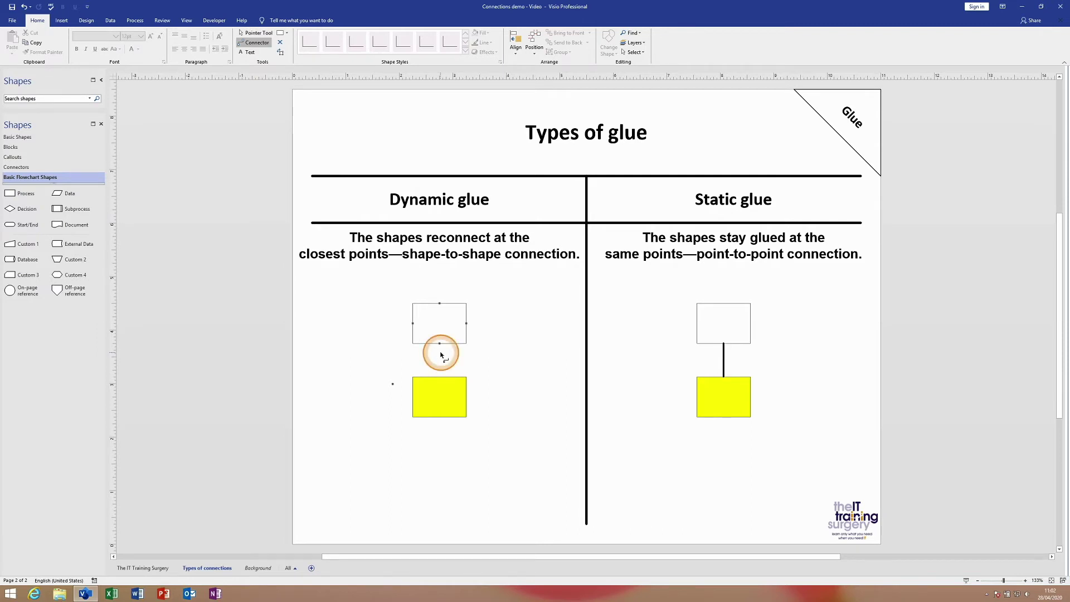
pyautogui.click(441, 353)
pyautogui.click(440, 345)
pyautogui.moveTo(440, 345); pyautogui.dragTo(440, 377)
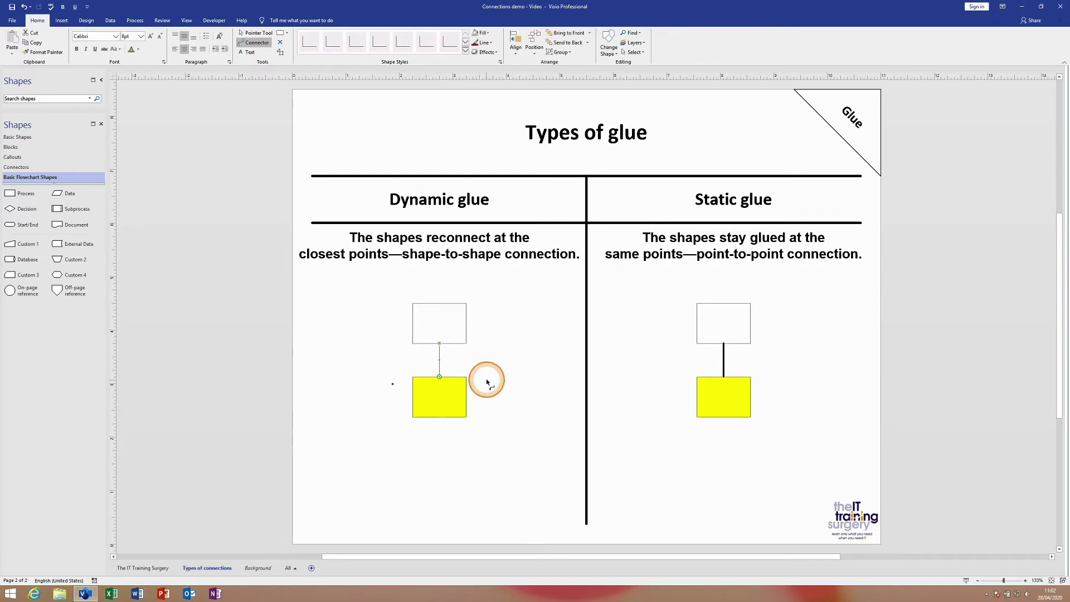
# - Move the yellow rectangle to the left, then to the right of the white rectangle
pyautogui.click(255, 32)
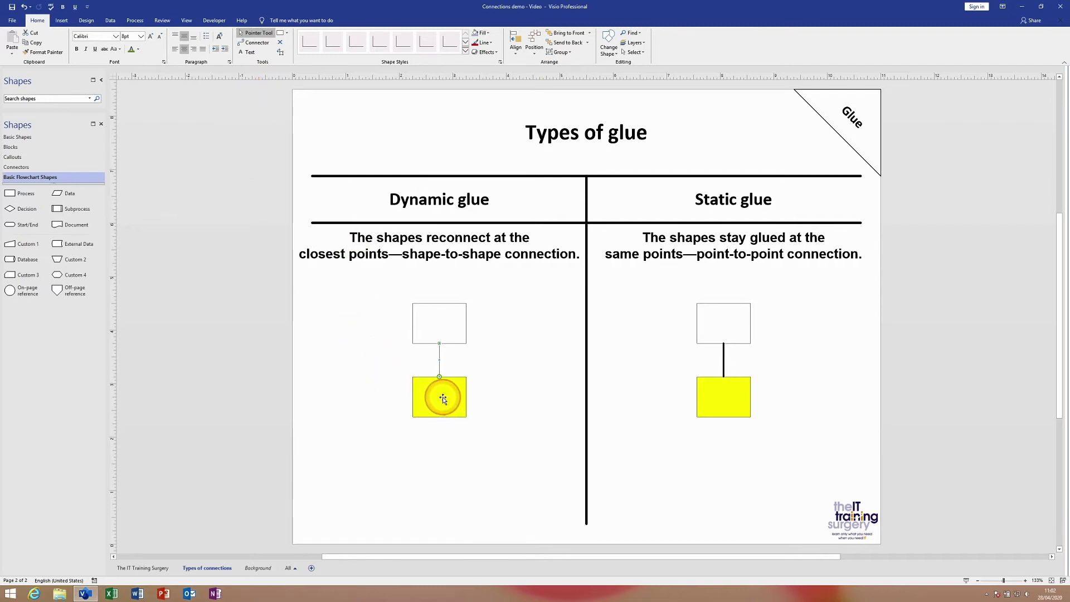
pyautogui.moveTo(425, 394); pyautogui.dragTo(334, 317)
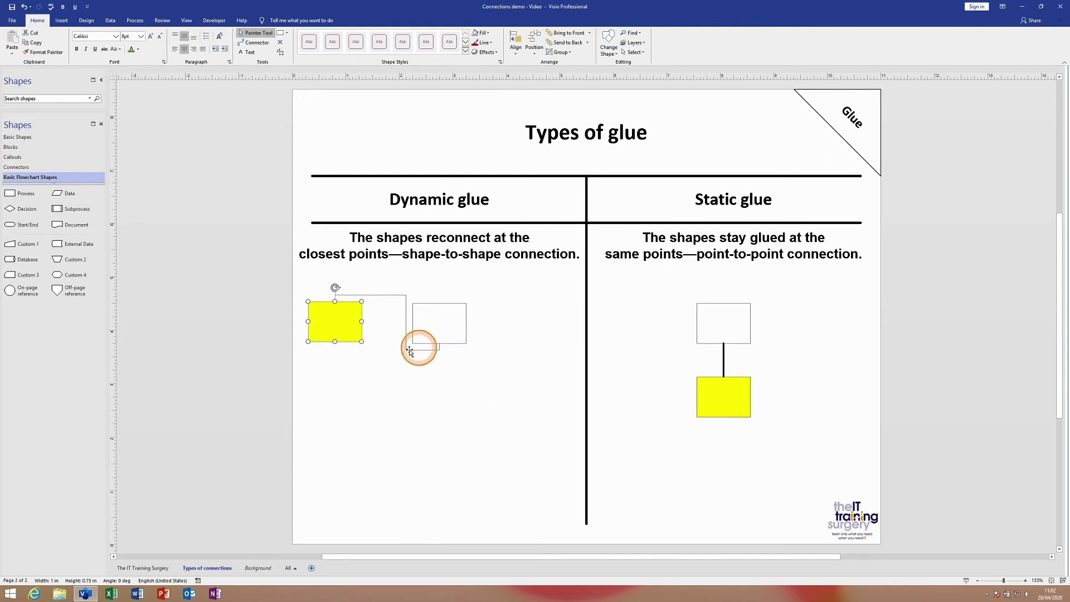
pyautogui.moveTo(334, 326); pyautogui.dragTo(531, 338)
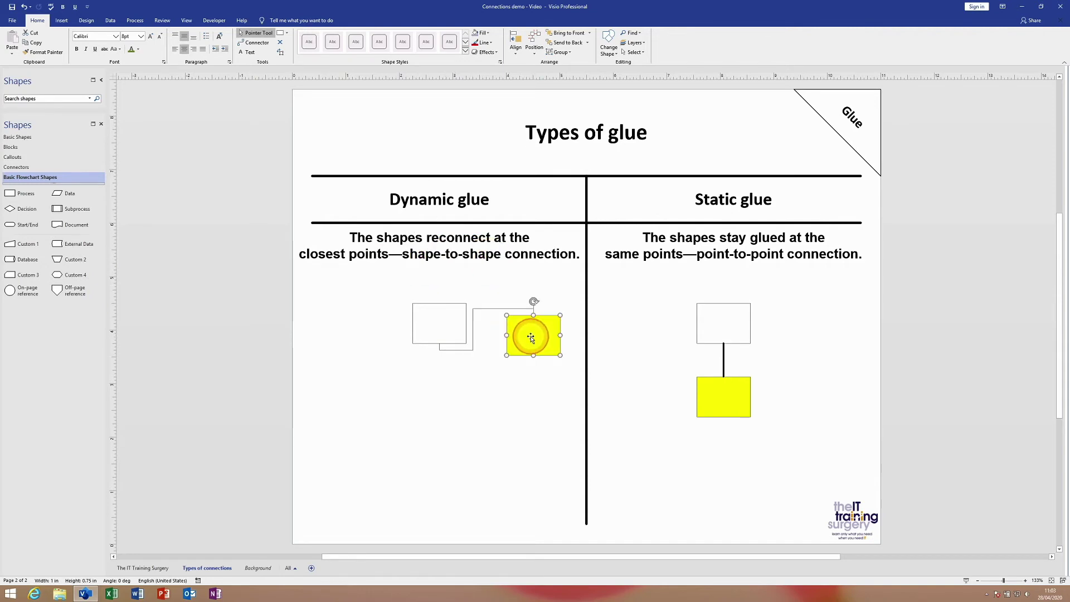
# - Undo the moves to return the yellow rectangle below, then adjust and select the connector
pyautogui.hotkey('ctrl', 'z')
pyautogui.hotkey('ctrl', 'z')
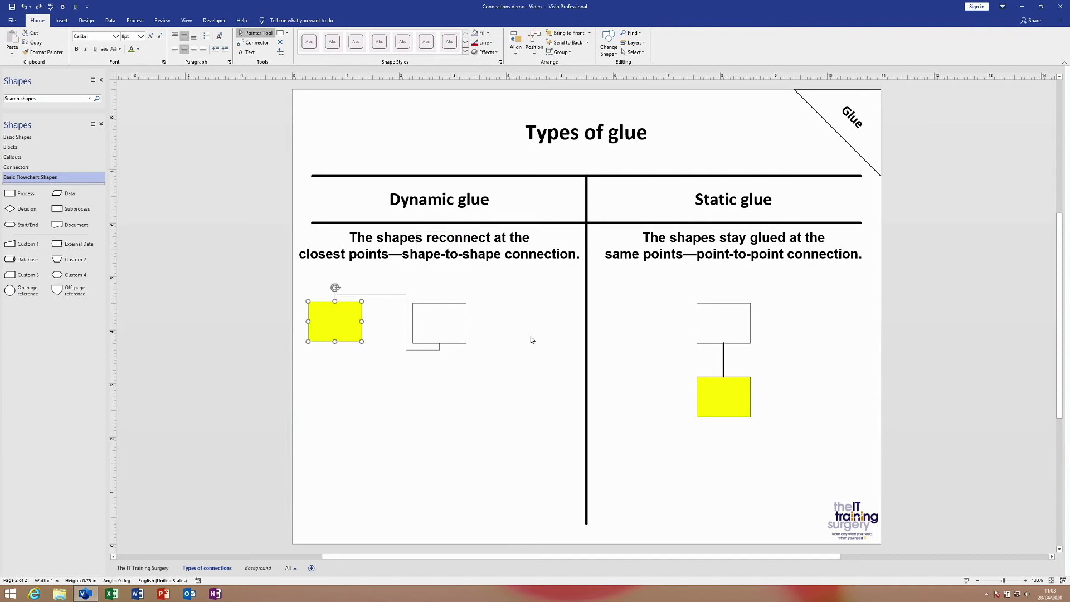
pyautogui.hotkey('ctrl', 'y')
pyautogui.hotkey('ctrl', 'y')
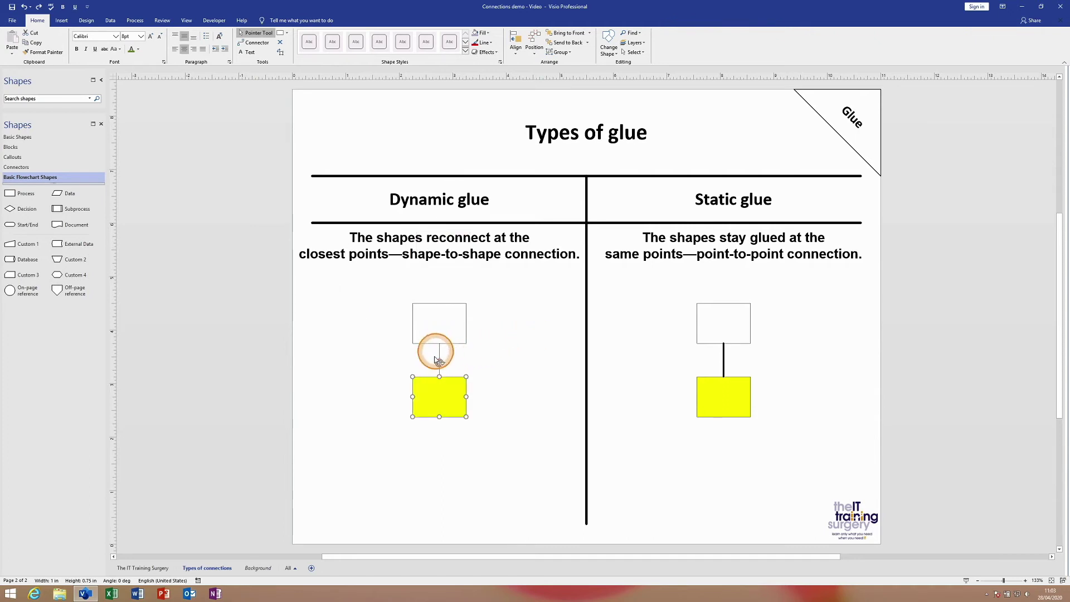
pyautogui.moveTo(439, 375); pyautogui.dragTo(439, 349)
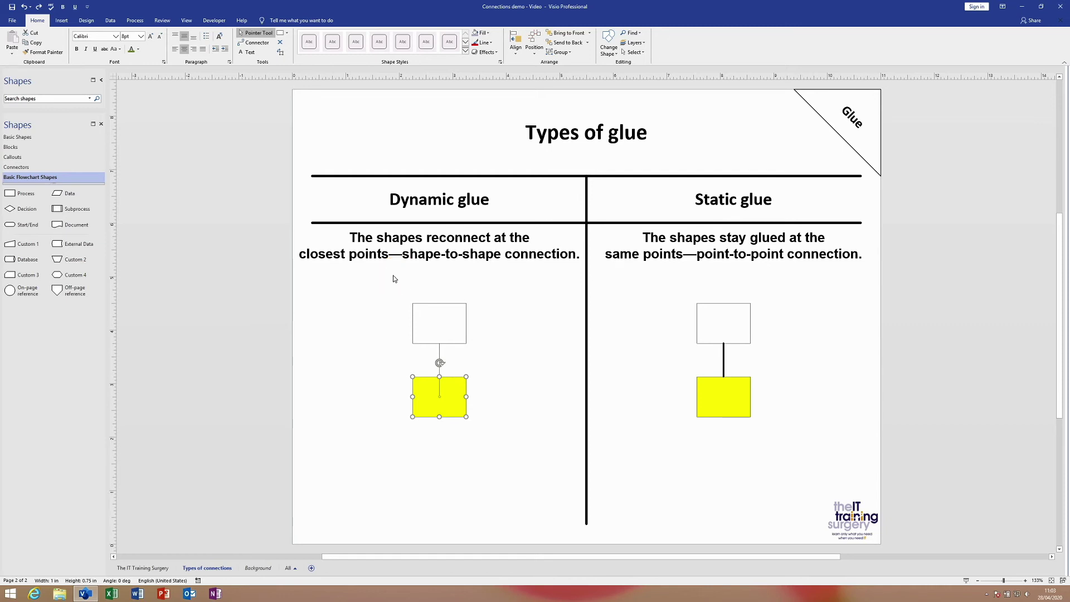
pyautogui.click(440, 355)
# - Delete the left connector and draw a shape-to-shape connector from the white to the yellow rectangle
pyautogui.press('Delete')
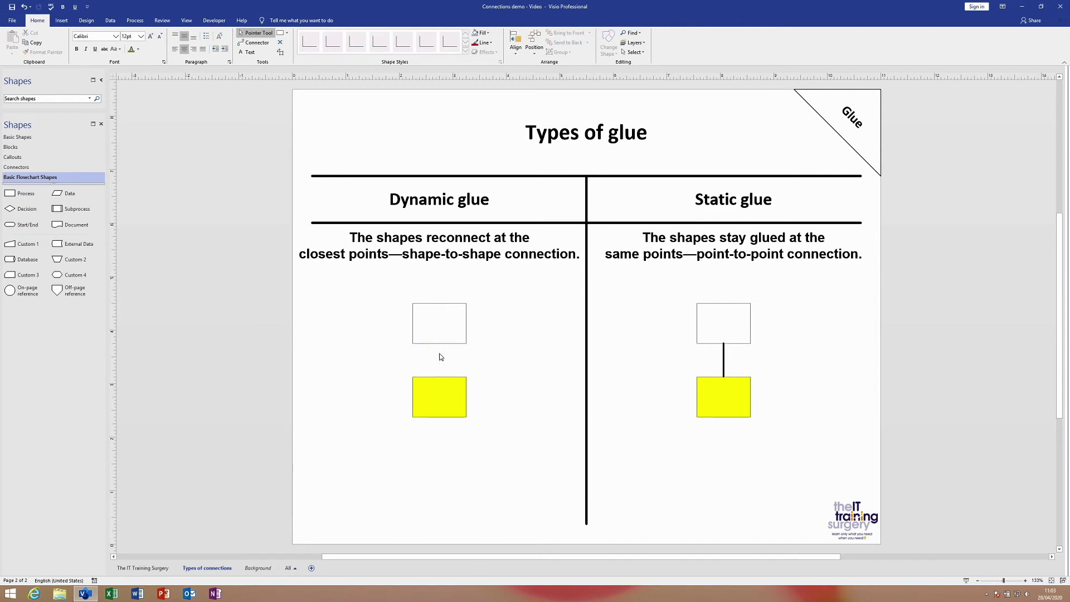
pyautogui.click(258, 43)
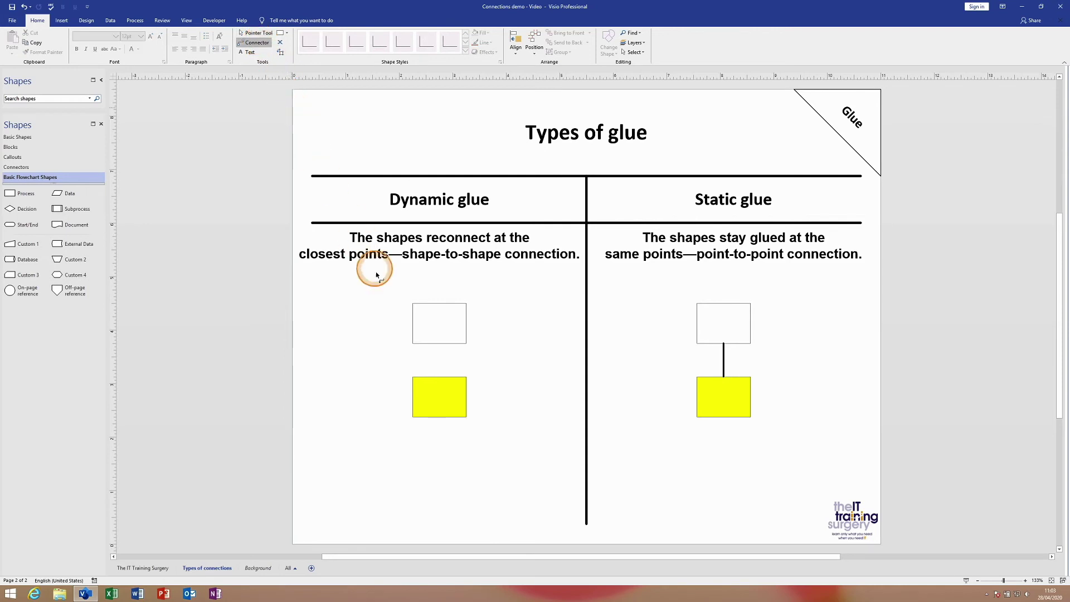
pyautogui.moveTo(348, 328); pyautogui.dragTo(439, 322)
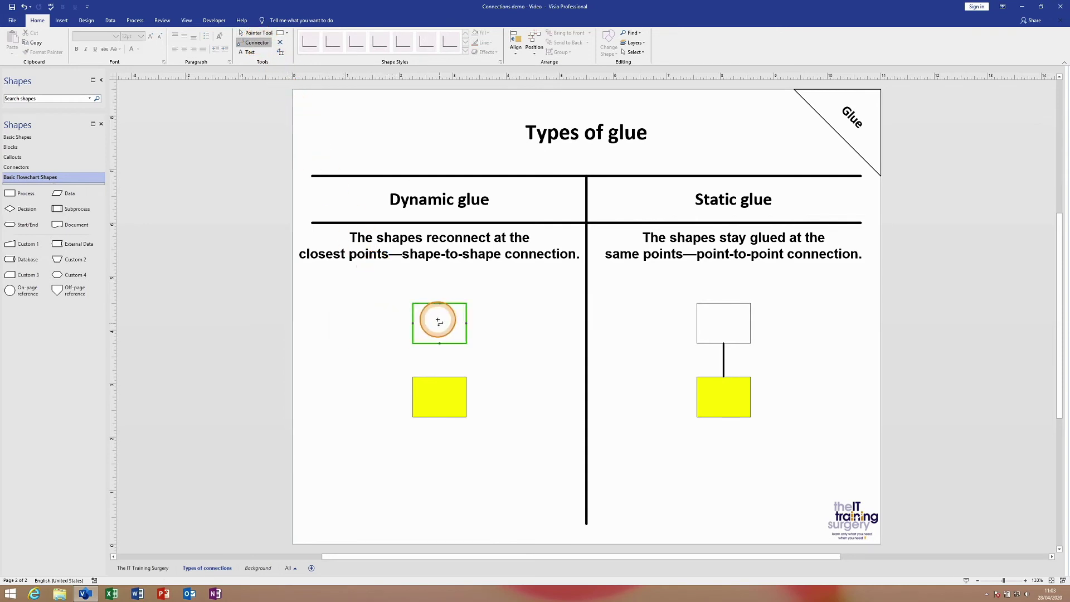
pyautogui.moveTo(438, 322); pyautogui.dragTo(438, 321)
pyautogui.moveTo(439, 322); pyautogui.dragTo(442, 400)
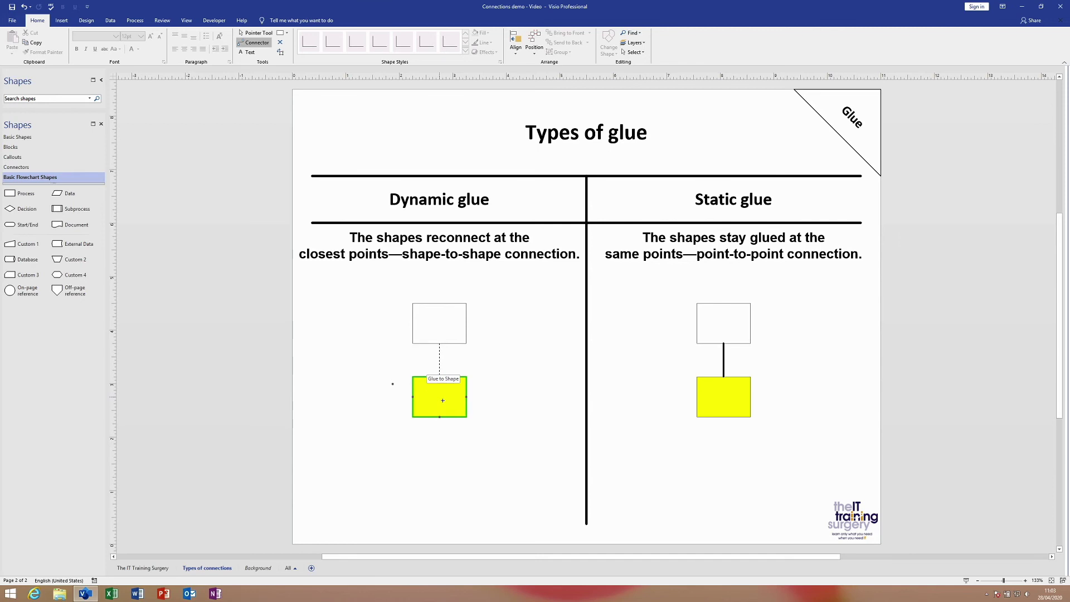
pyautogui.moveTo(442, 400); pyautogui.dragTo(442, 400)
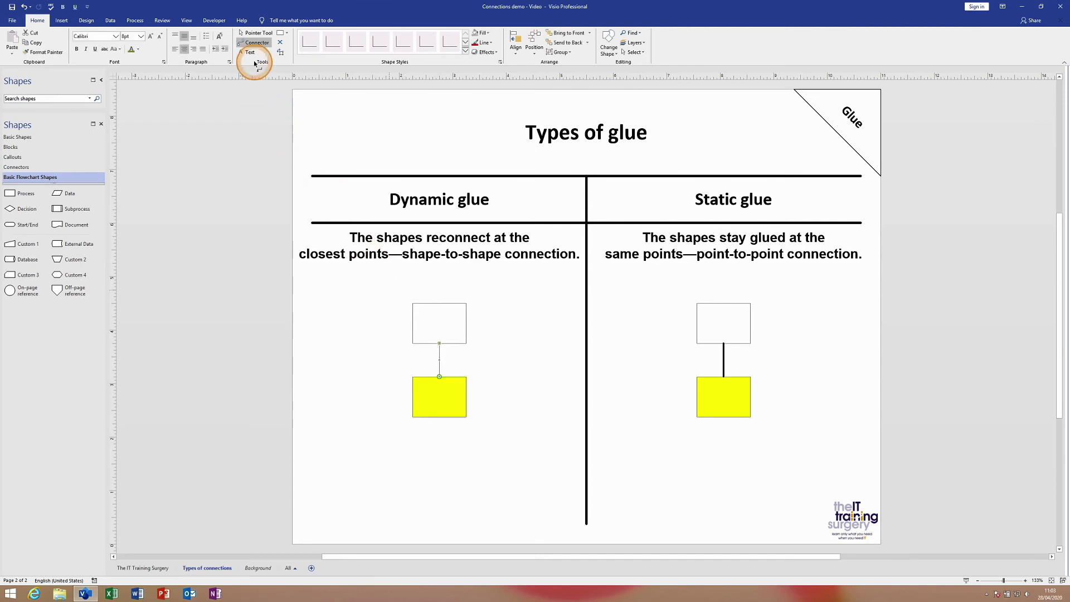
pyautogui.click(255, 42)
# - Drag the yellow rectangle left of, above and right of the white one, then undo twice
pyautogui.click(254, 32)
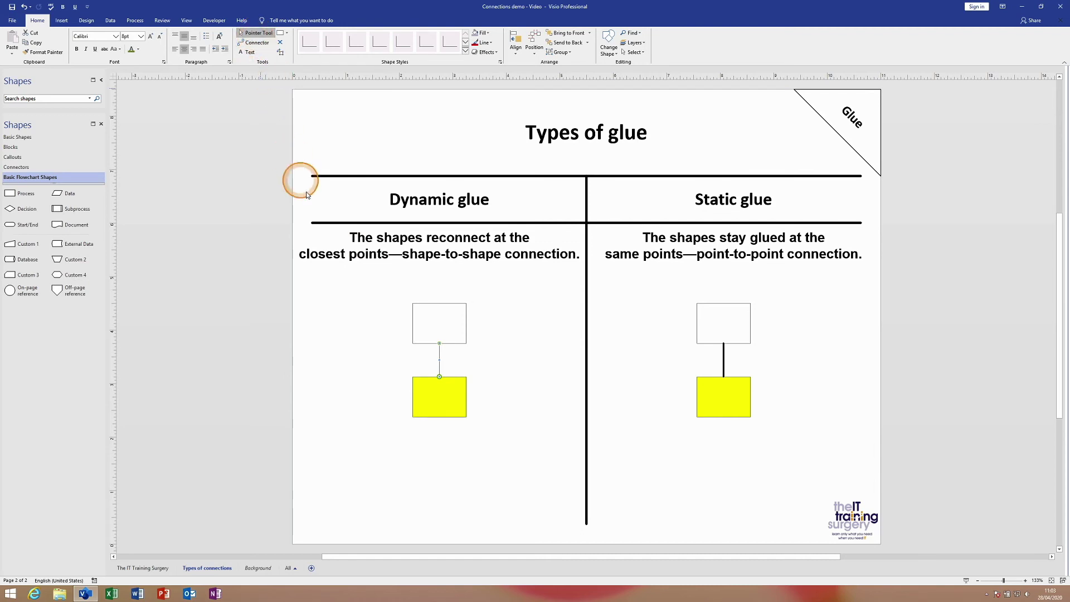
pyautogui.click(441, 397)
pyautogui.moveTo(441, 398); pyautogui.dragTo(334, 321)
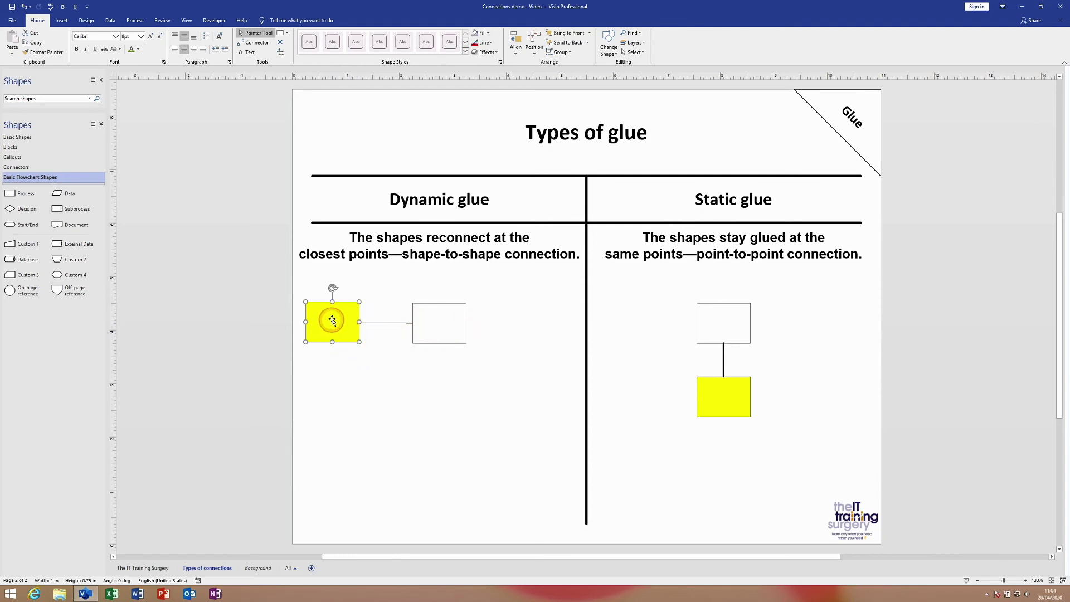
pyautogui.moveTo(332, 319); pyautogui.dragTo(439, 246)
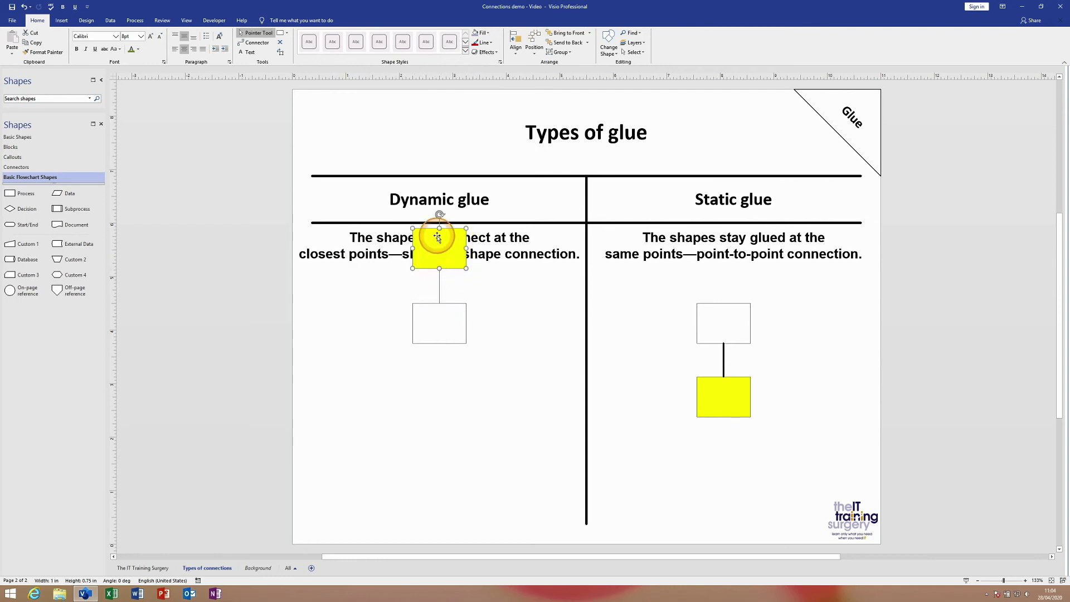
pyautogui.moveTo(446, 268); pyautogui.dragTo(536, 319)
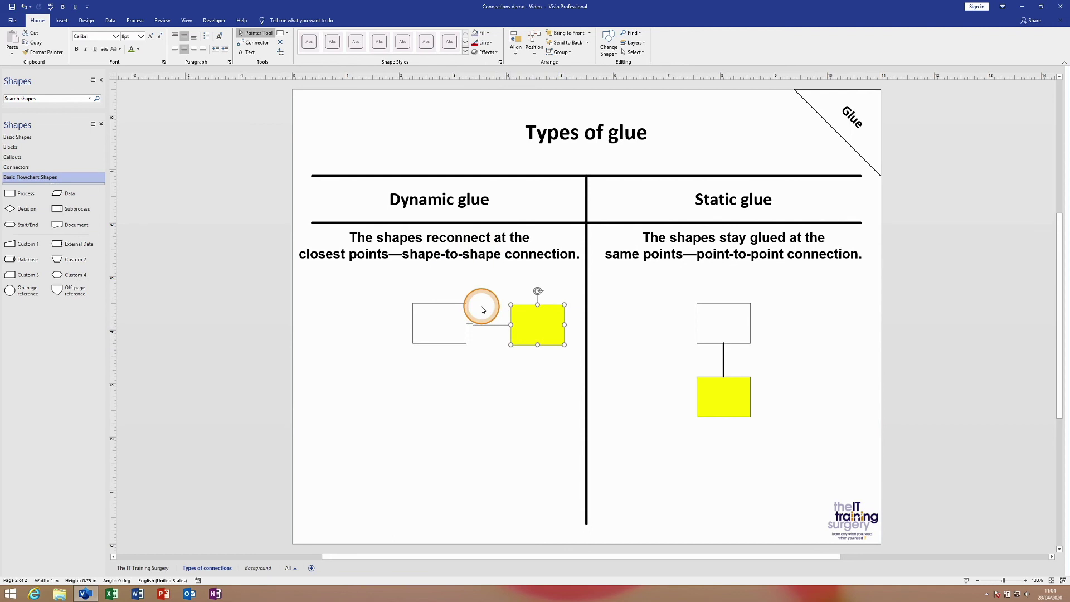
pyautogui.hotkey('ctrl', 'z')
pyautogui.hotkey('ctrl', 'z')
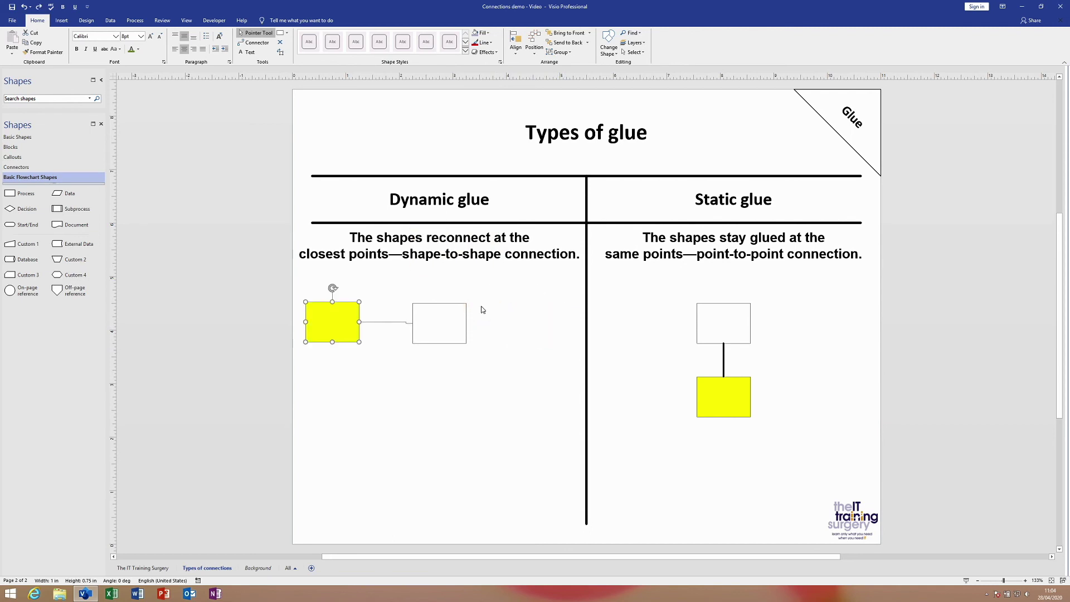
pyautogui.hotkey('ctrl', 'z')
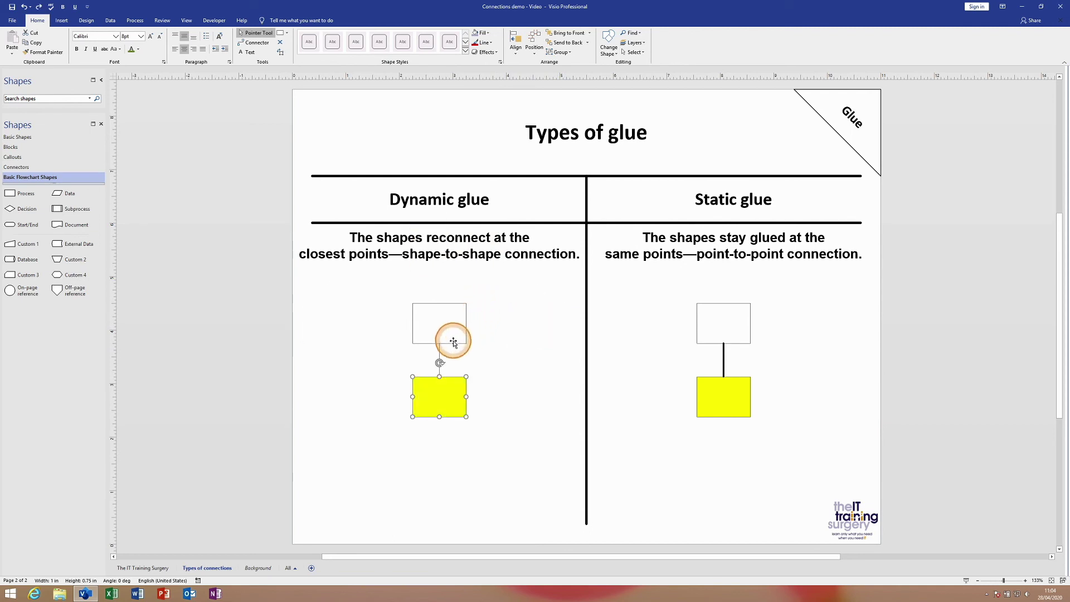